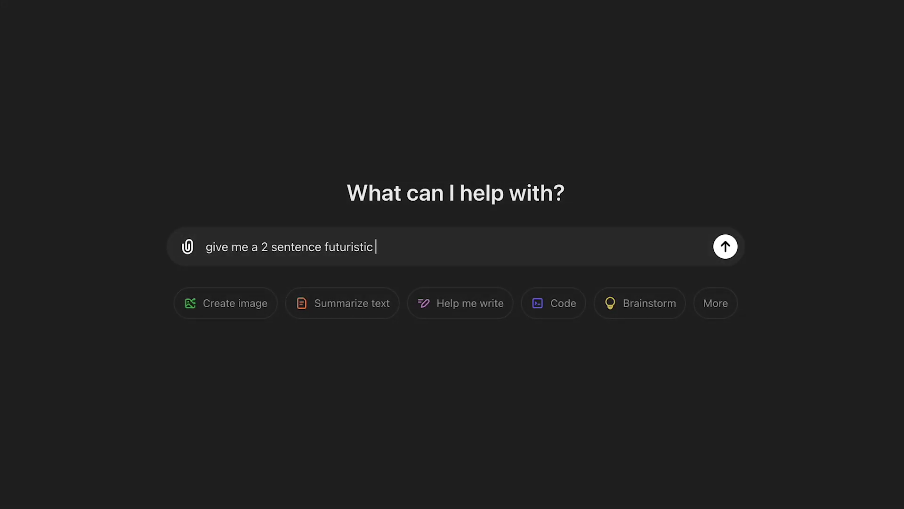
# Step: Finish the ChatGPT prompt with 'DJ set intro' and send it to get a futuristic intro
pyautogui.write('DJ set intro')
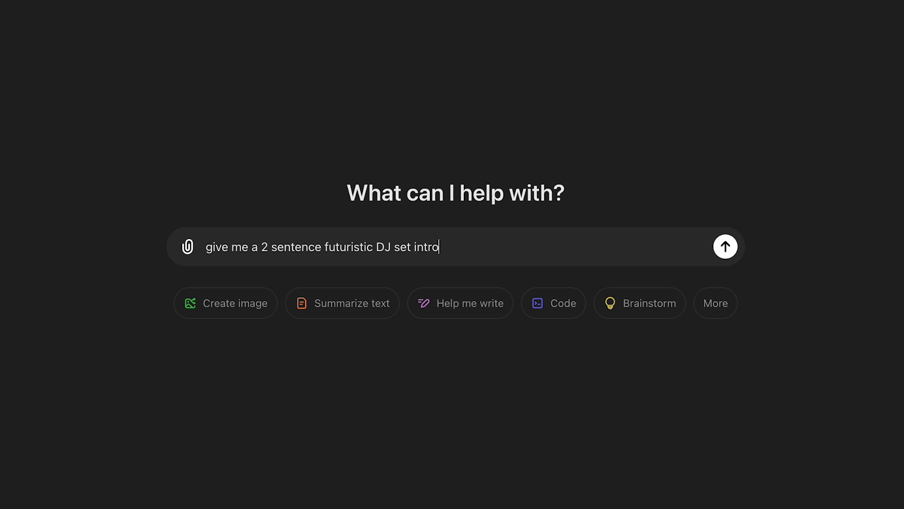
pyautogui.press('Return')
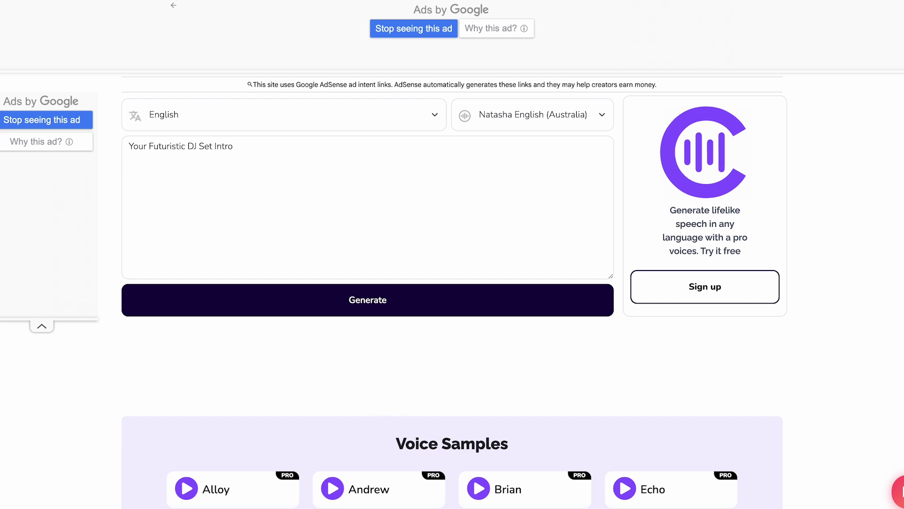
# Step: Open the text-to-speech voice list to choose Jenny English (US)
pyautogui.click(601, 111)
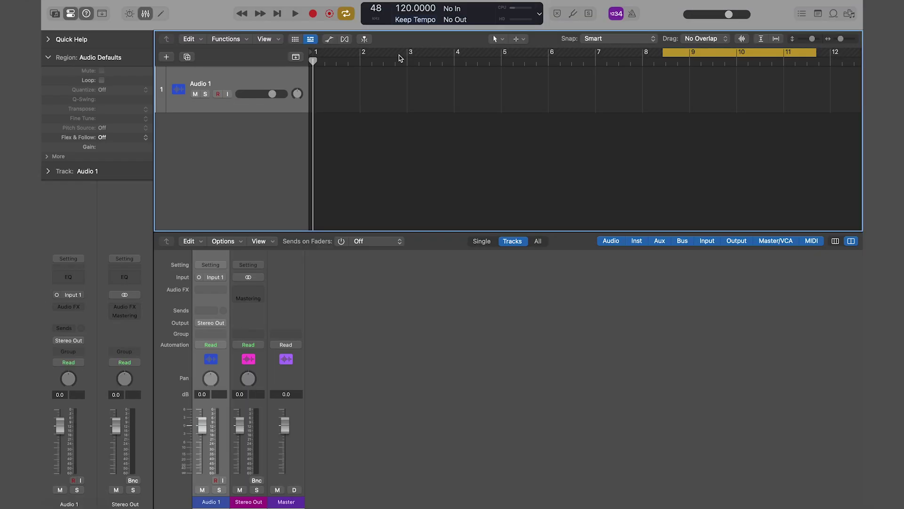
pyautogui.doubleClick(407, 7)
pyautogui.write('138')
pyautogui.press('Return')
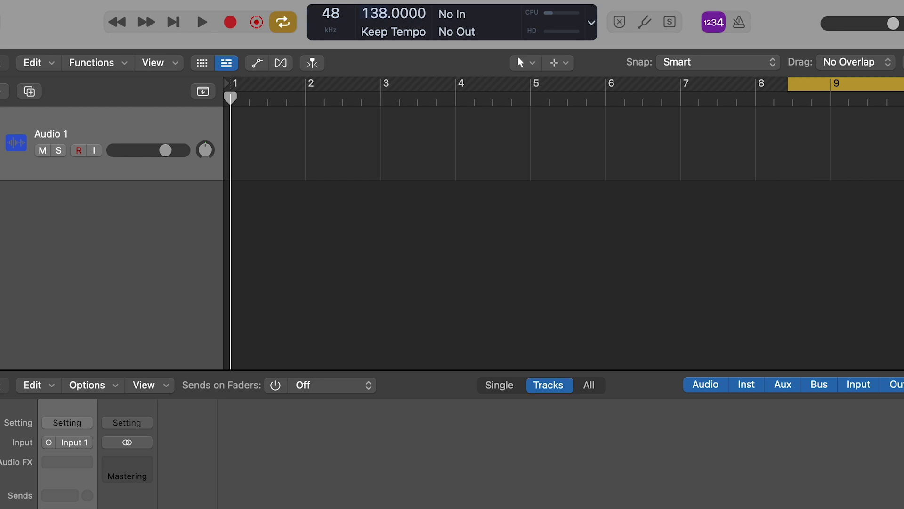
pyautogui.press('super+z')
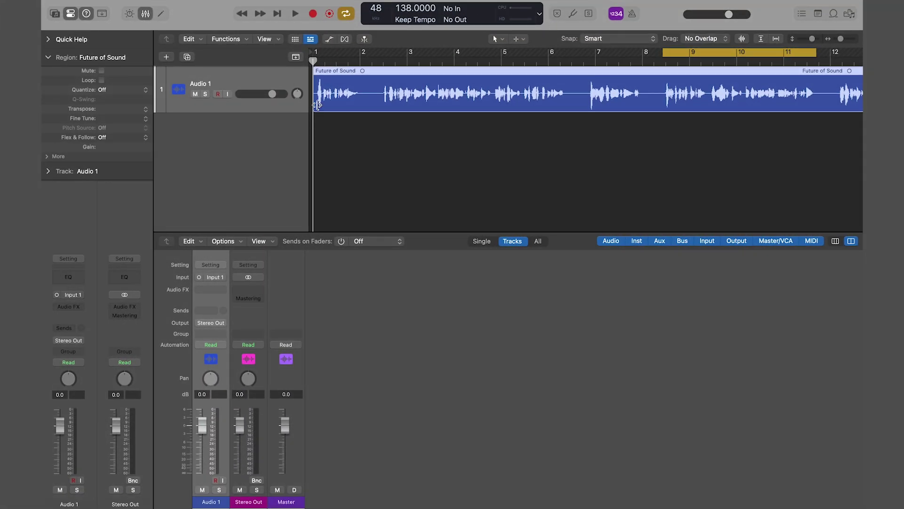
# Step: Add two audio tracks and Option-drag copies of the Future of Sound region onto Audio 2 and 3
pyautogui.press('alt+super+a')
pyautogui.press('alt+super+a')
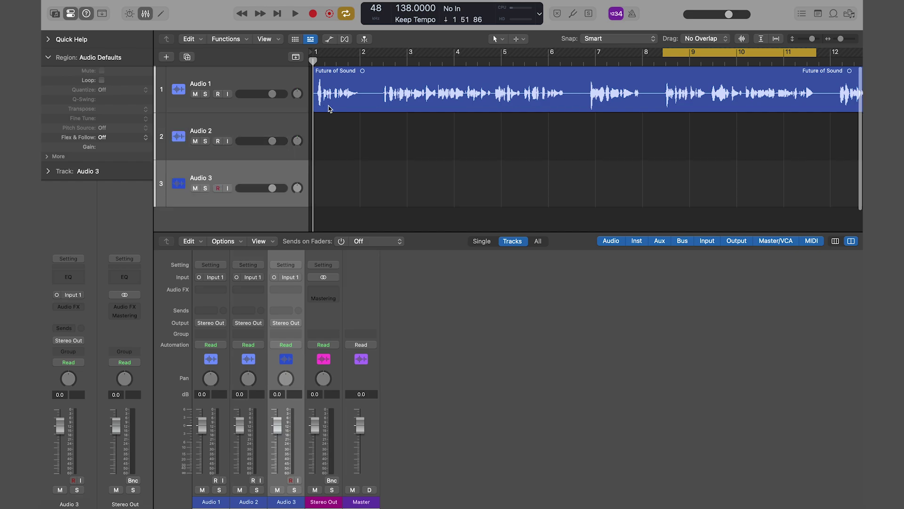
pyautogui.click(344, 103)
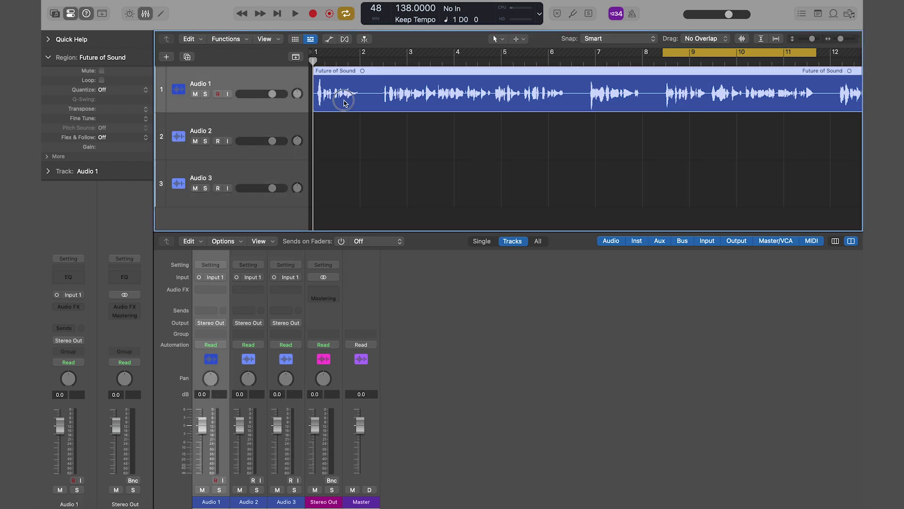
pyautogui.moveTo(344, 102); pyautogui.dragTo(343, 175)
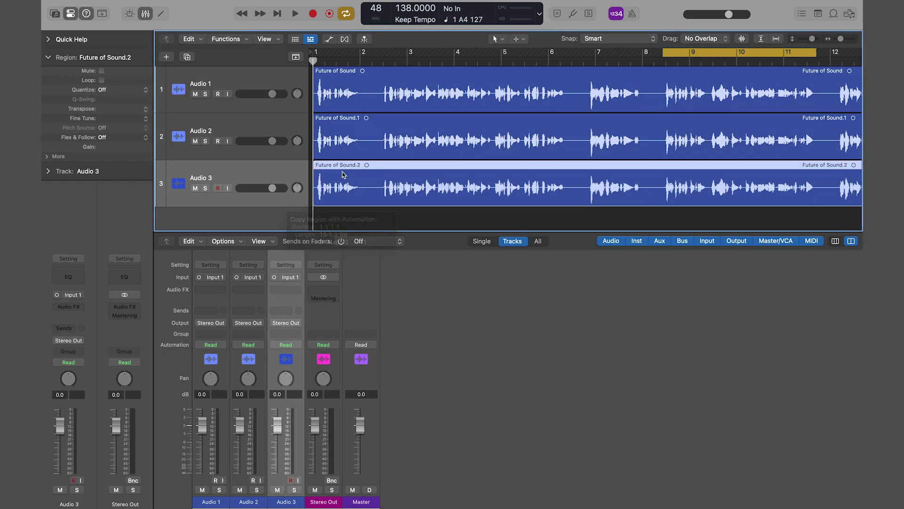
pyautogui.keyDown('shift'); pyautogui.click(240, 484); pyautogui.keyUp('shift')
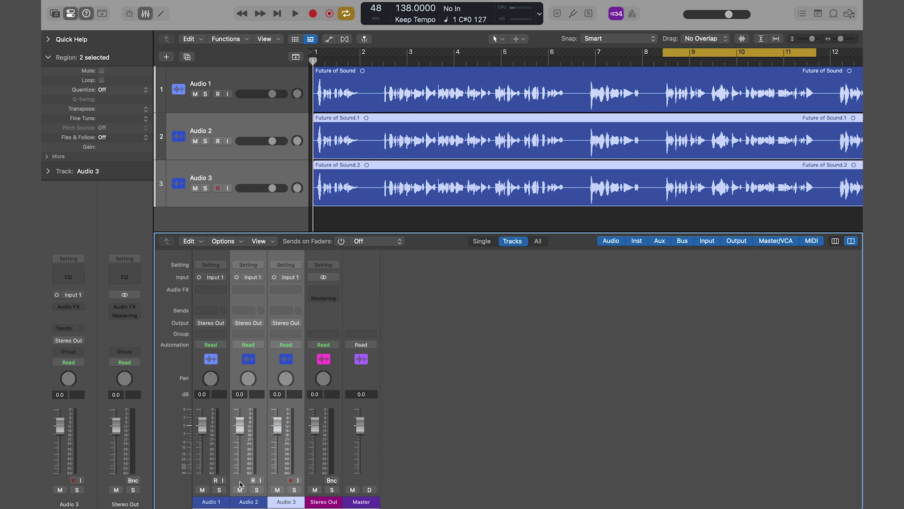
# Step: Set the volume of both Audio 2 and Audio 3 to -9 dB
pyautogui.doubleClick(239, 396)
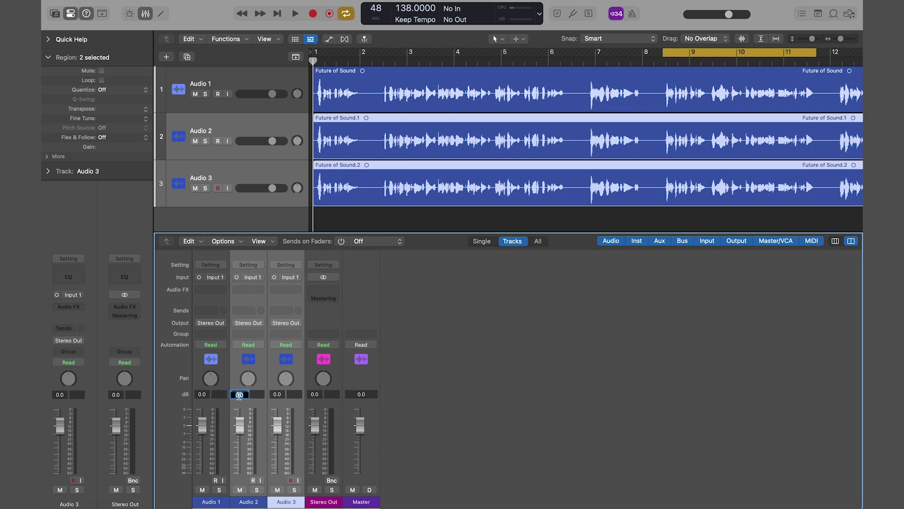
pyautogui.write('-9')
pyautogui.press('Return')
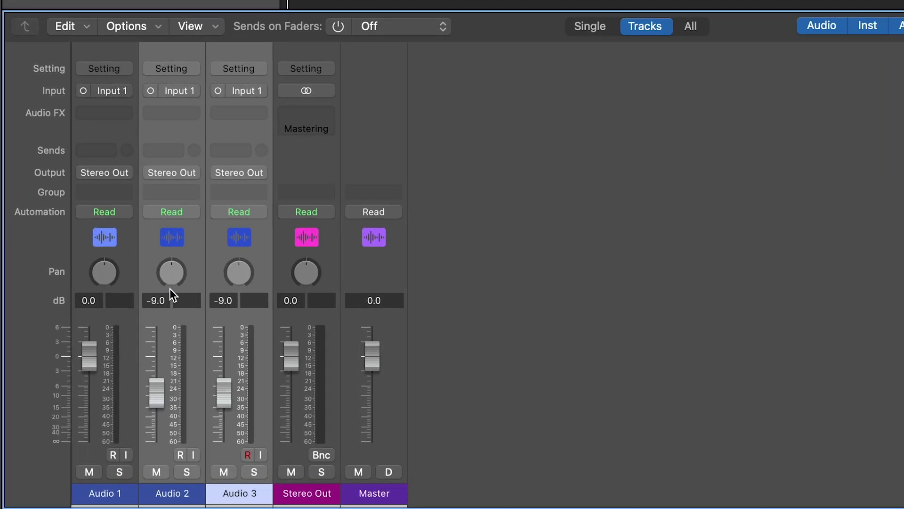
# Step: Pan Audio 2 to -30 and Audio 3 to +25
pyautogui.click(157, 460)
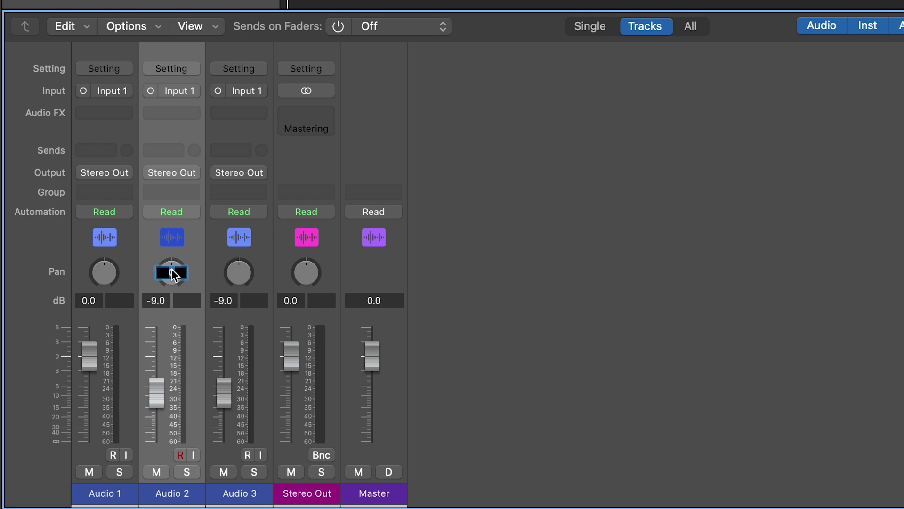
pyautogui.write('-30')
pyautogui.press('Return')
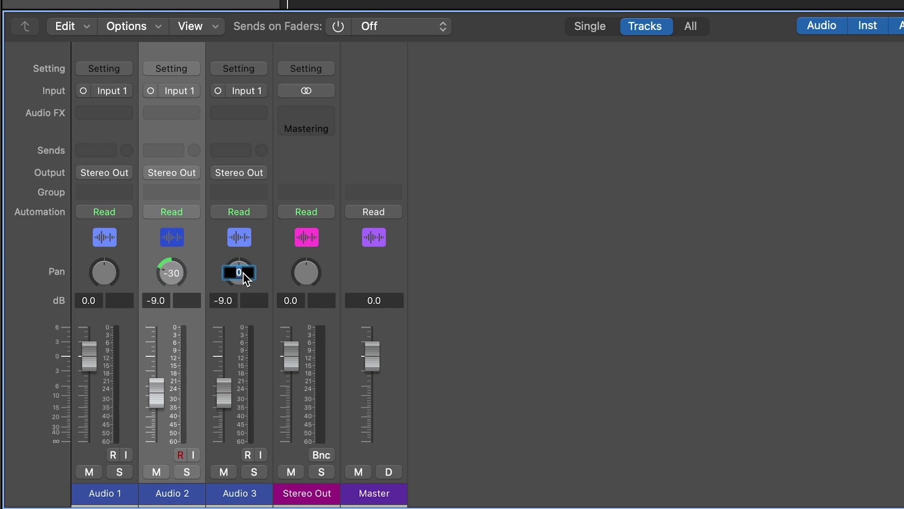
pyautogui.write('25')
pyautogui.press('Return')
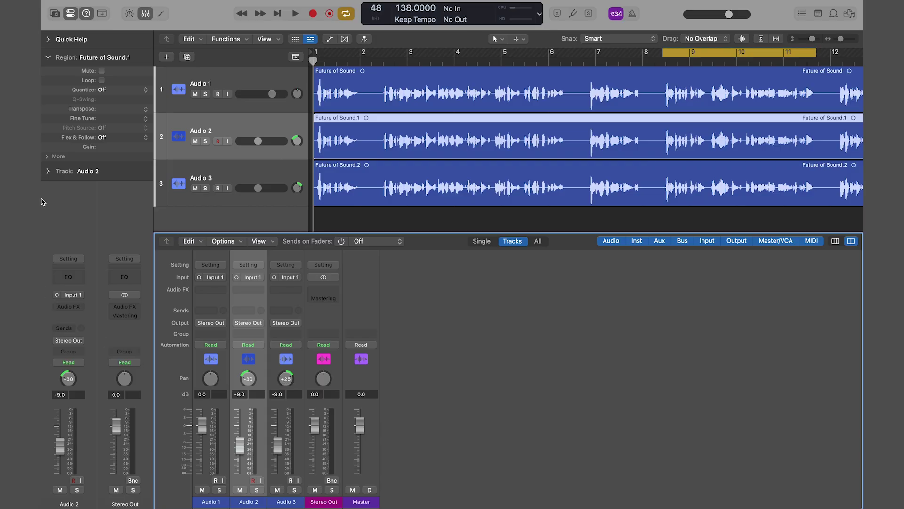
# Step: Give the Audio 2 region a -1/64 delay and the Audio 3 region a -1/48 delay
pyautogui.click(47, 157)
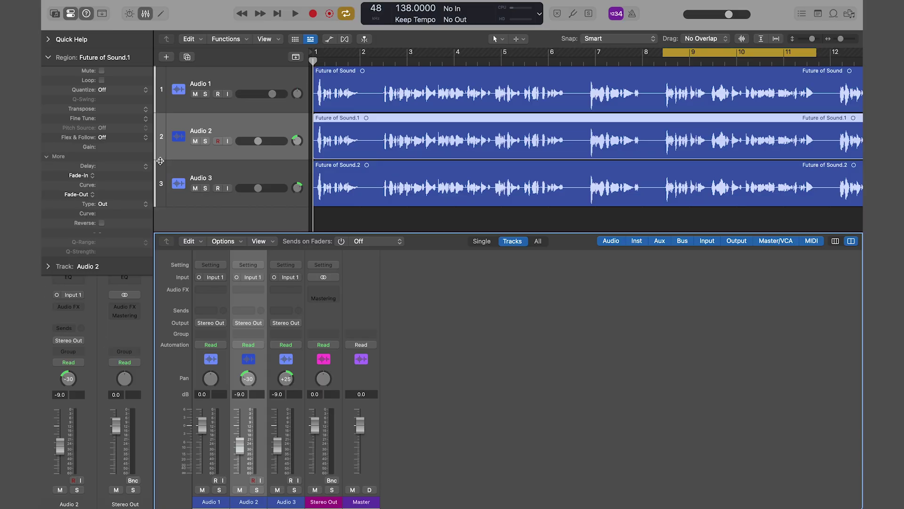
pyautogui.click(145, 167)
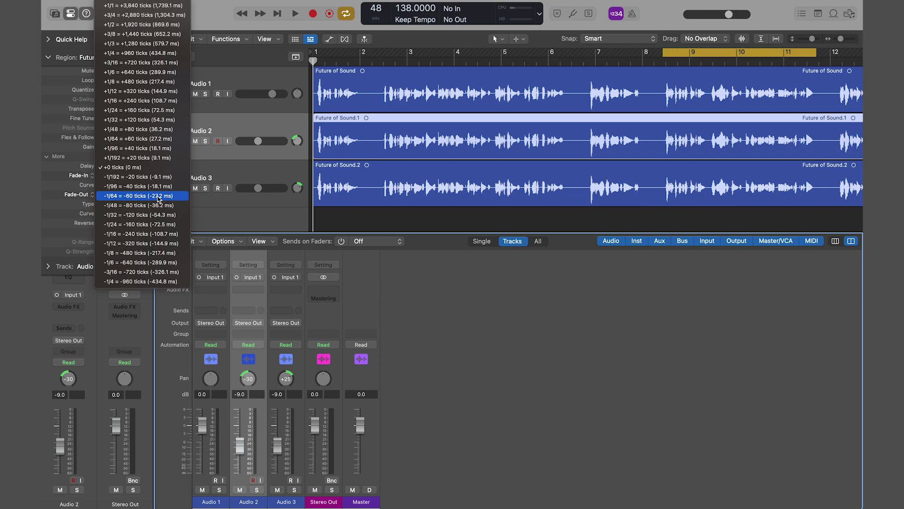
pyautogui.click(158, 199)
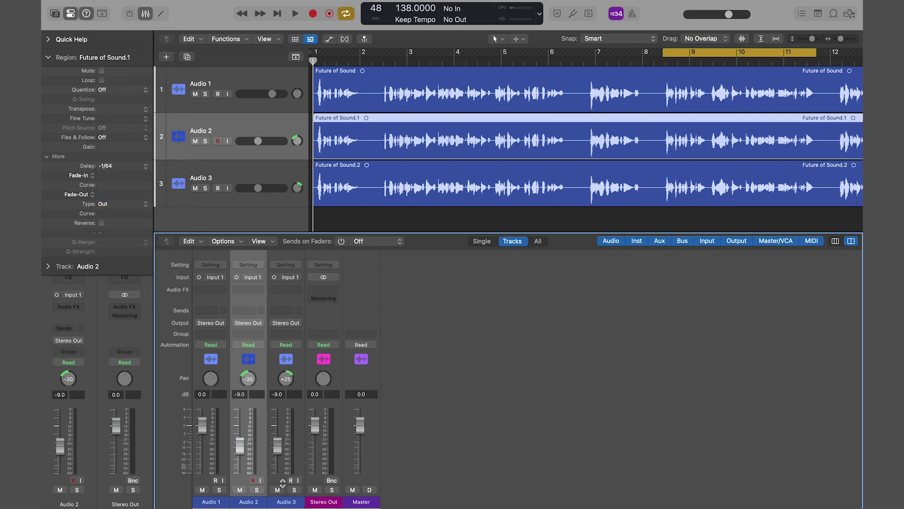
pyautogui.click(283, 484)
pyautogui.click(143, 168)
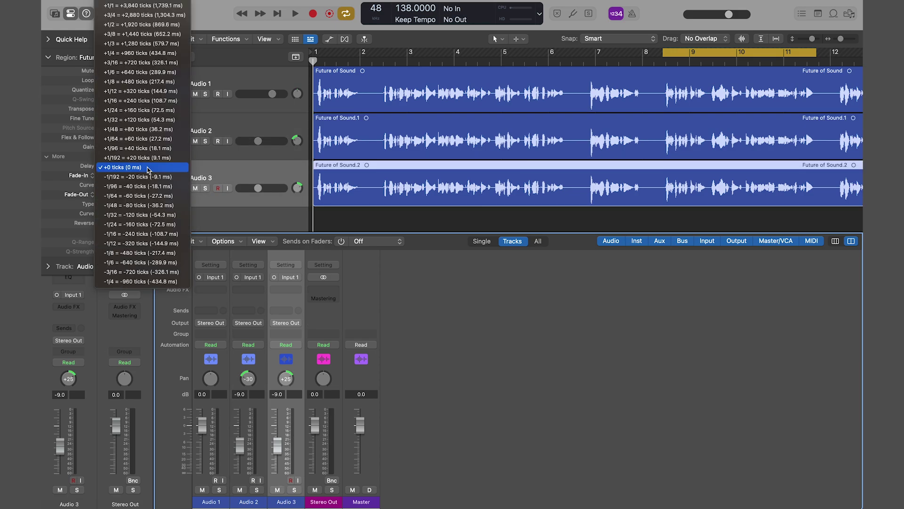
pyautogui.click(144, 209)
# Step: Play the voice, muting then unmuting Audio 2 and 3 to compare the layered sound
pyautogui.moveTo(278, 489); pyautogui.dragTo(241, 491)
pyautogui.press('space')
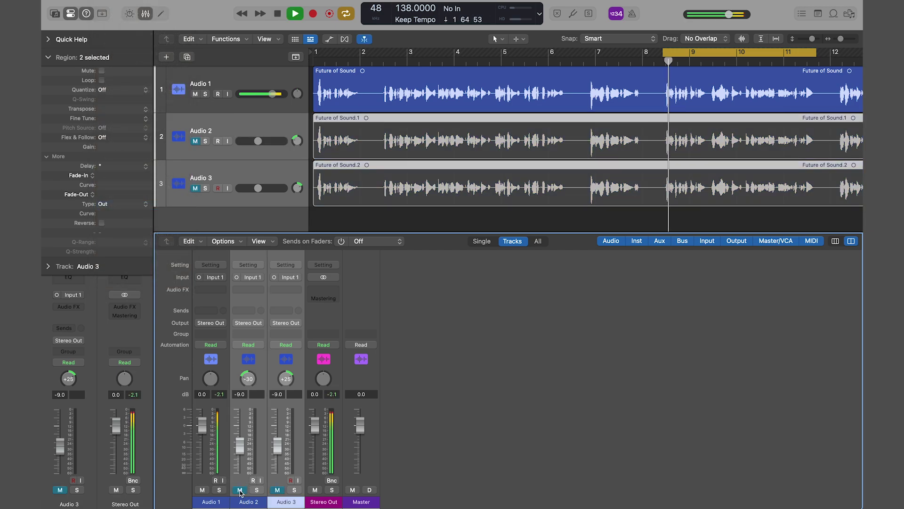
pyautogui.click(240, 490)
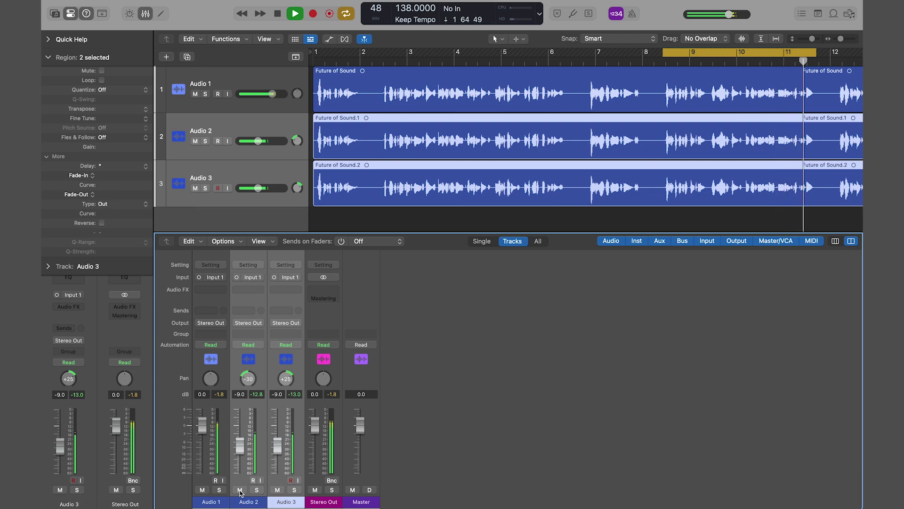
pyautogui.press('space')
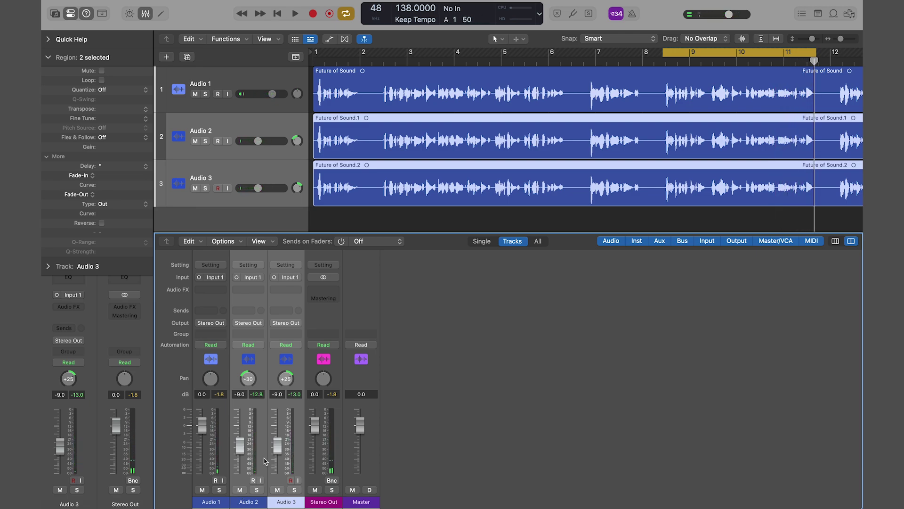
# Step: Insert a stereo Pitch Shifter on Stereo Out and set its Mix to 40%
pyautogui.click(332, 291)
pyautogui.moveTo(333, 309)
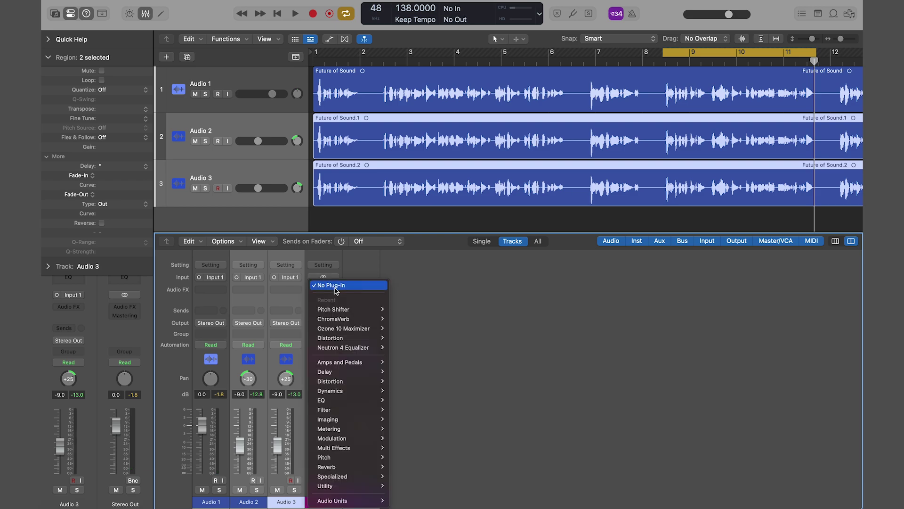
pyautogui.click(416, 310)
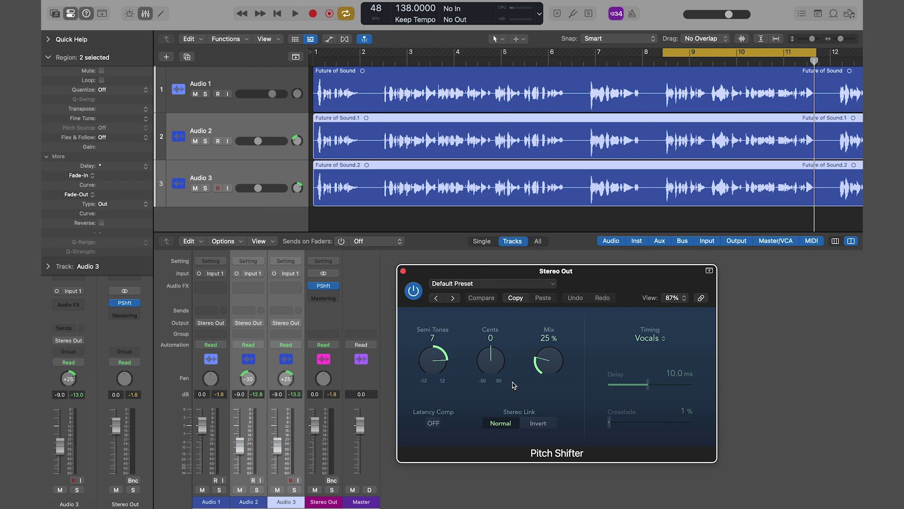
pyautogui.doubleClick(547, 339)
pyautogui.write('40')
pyautogui.press('Return')
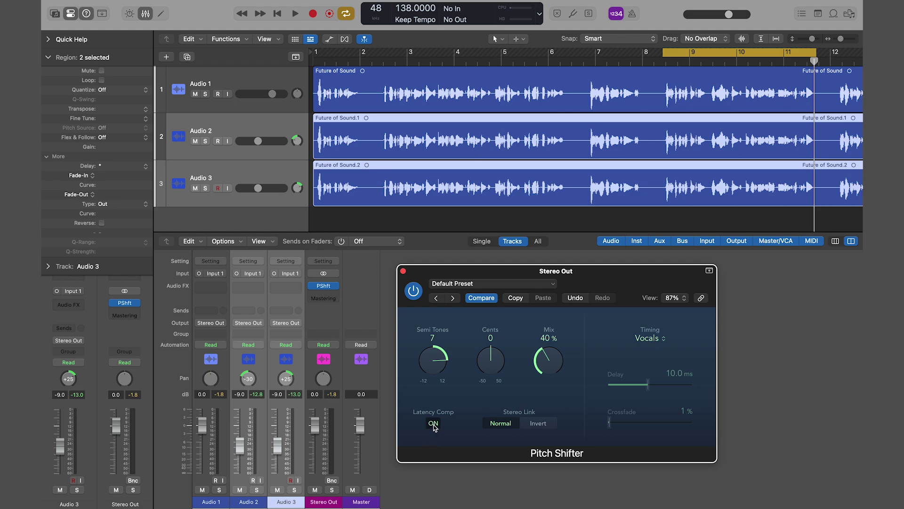
# Step: While playing back, adjust Semi Tones until the pitch settles at -3
pyautogui.keyDown('alt'); pyautogui.click(435, 356); pyautogui.keyUp('alt')
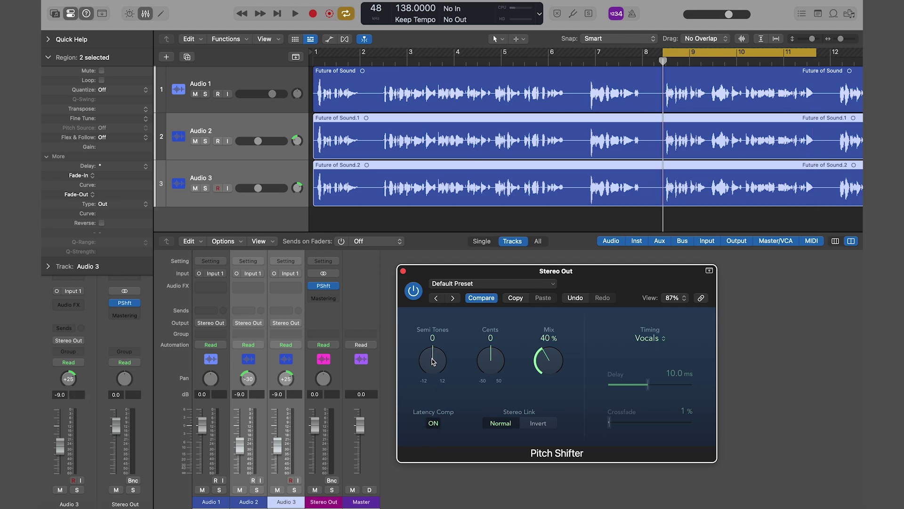
pyautogui.press('space')
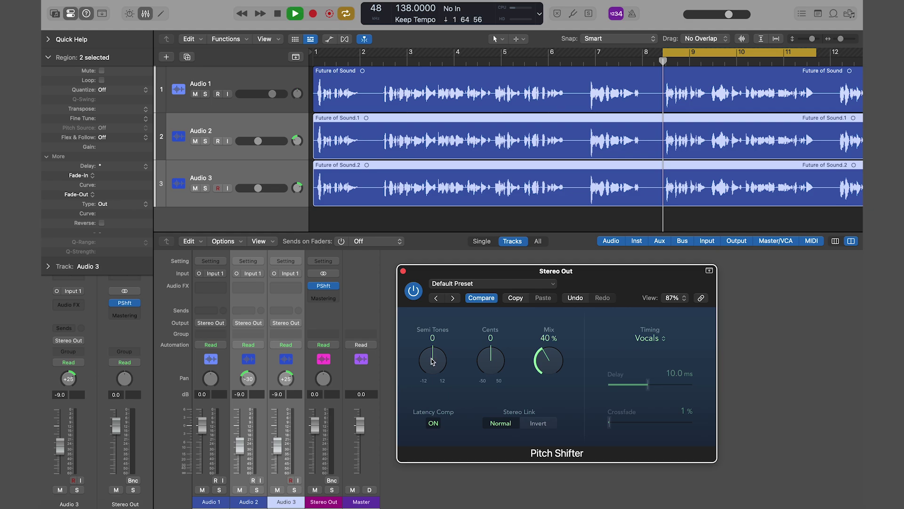
pyautogui.moveTo(432, 361); pyautogui.dragTo(431, 373)
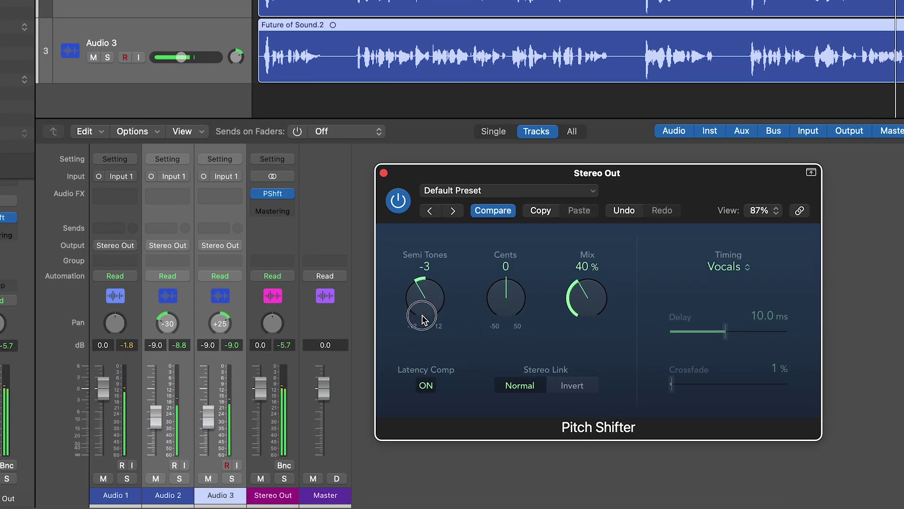
pyautogui.moveTo(422, 320)
pyautogui.mouseDown()
pyautogui.moveTo(424, 388)
pyautogui.moveTo(404, 347)
pyautogui.moveTo(396, 196)
pyautogui.moveTo(416, 214)
pyautogui.mouseUp()
pyautogui.moveTo(399, 307); pyautogui.dragTo(398, 315)
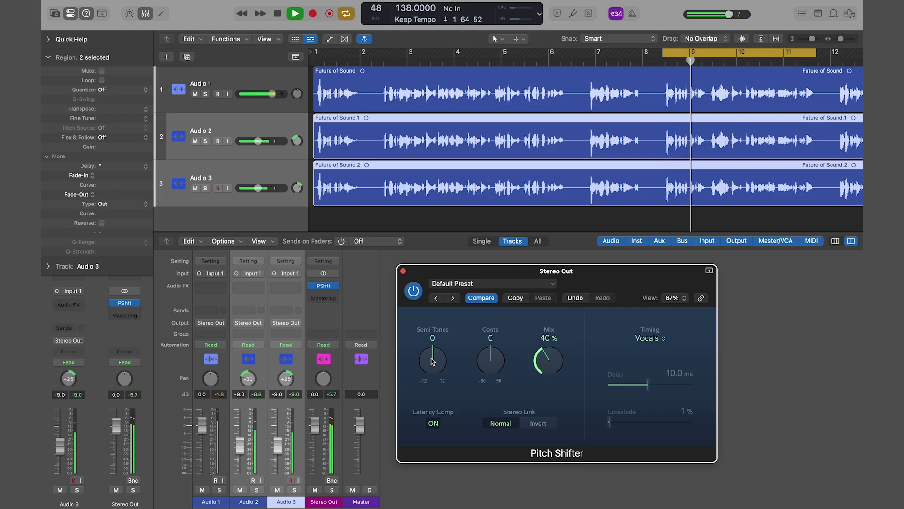
pyautogui.moveTo(432, 361); pyautogui.dragTo(437, 424)
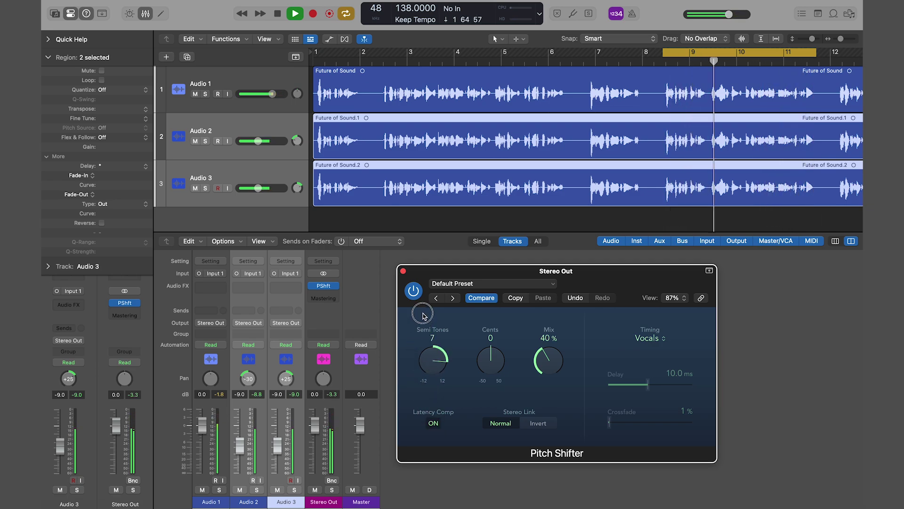
pyautogui.moveTo(437, 424); pyautogui.dragTo(414, 376)
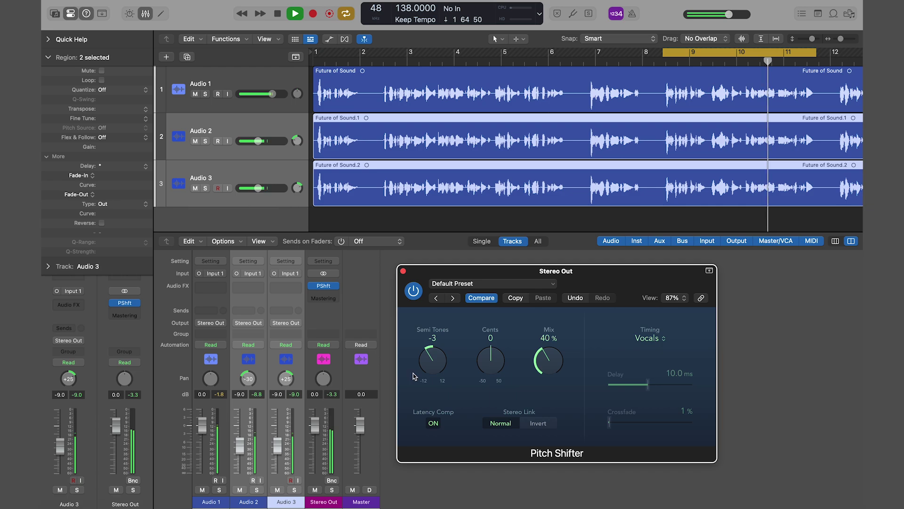
pyautogui.press('space')
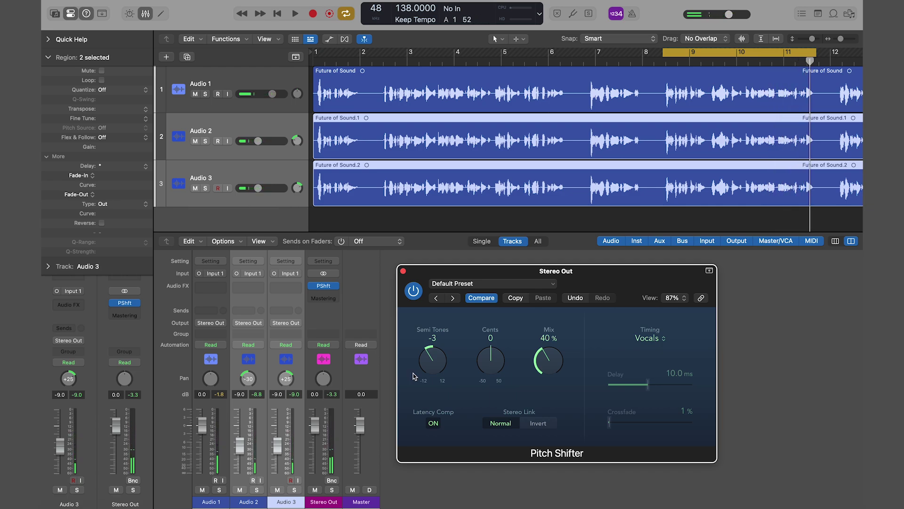
# Step: Close the Pitch Shifter and insert a stereo ChromaVerb below it on Stereo Out
pyautogui.click(404, 272)
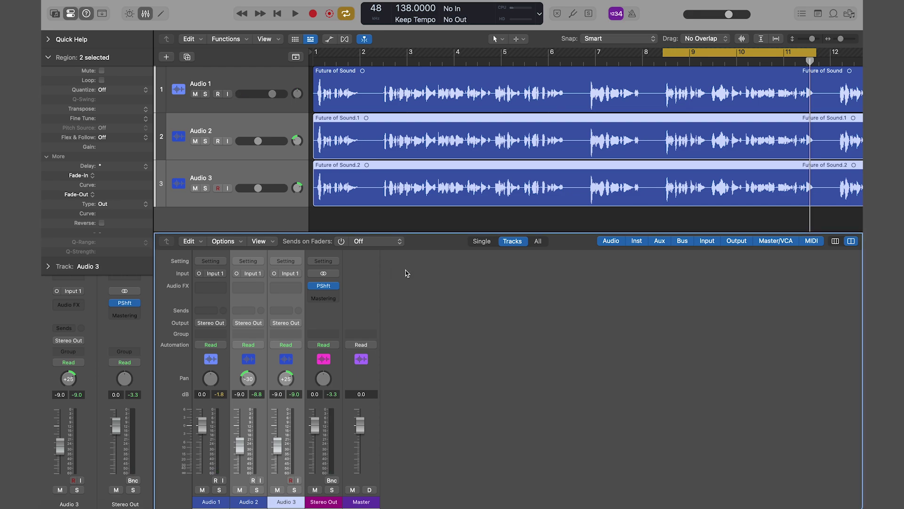
pyautogui.click(329, 295)
pyautogui.moveTo(347, 466)
pyautogui.moveTo(414, 467)
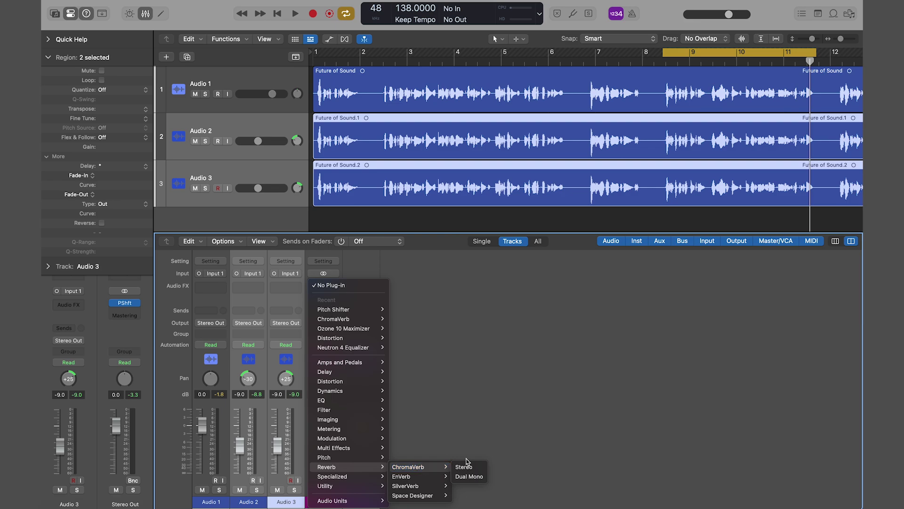
pyautogui.click(471, 468)
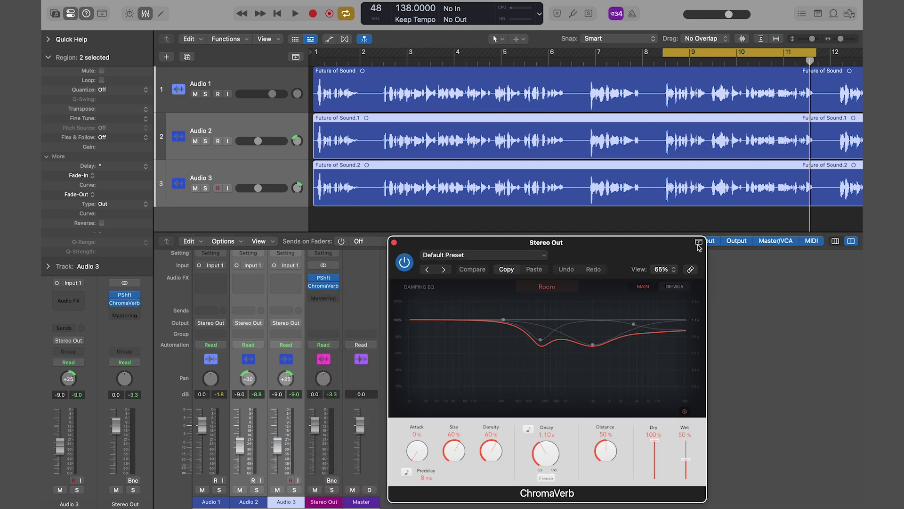
# Step: Load ChromaVerb's Rooms > Modest Drum Room preset and set Predelay to 1/64
pyautogui.click(498, 256)
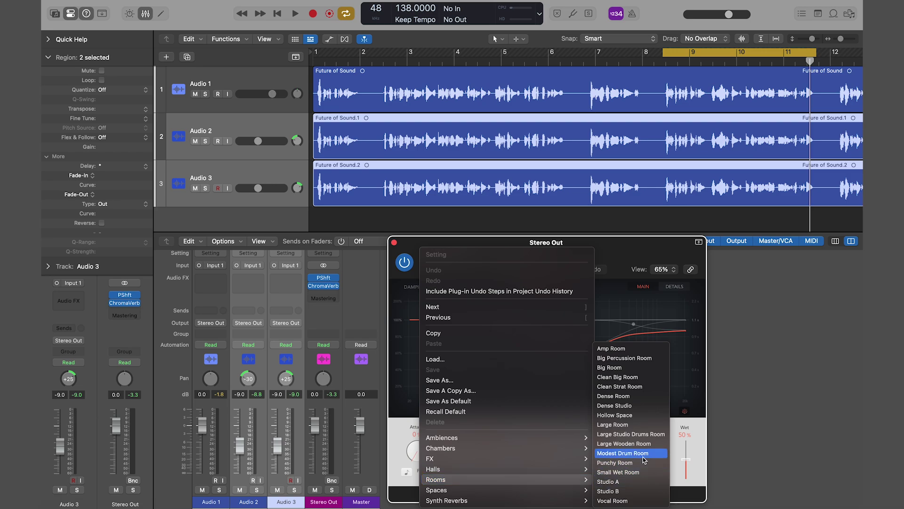
pyautogui.click(644, 454)
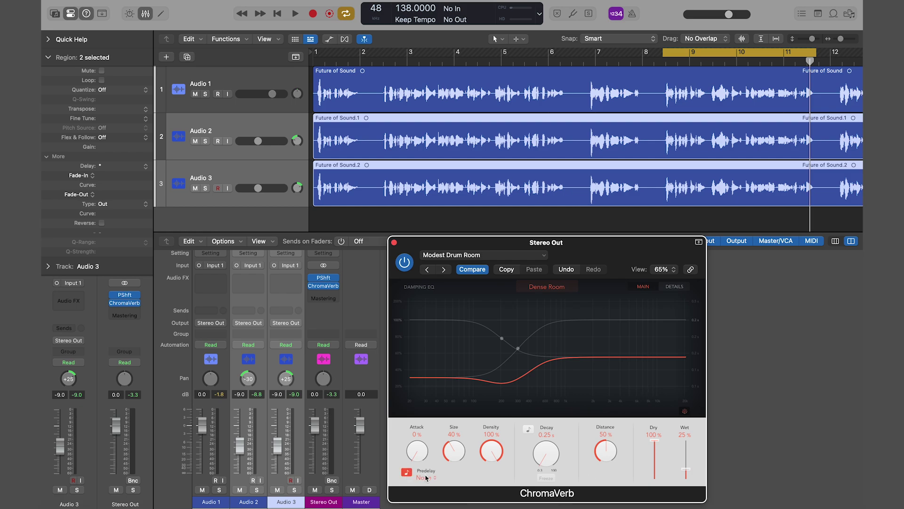
pyautogui.click(427, 479)
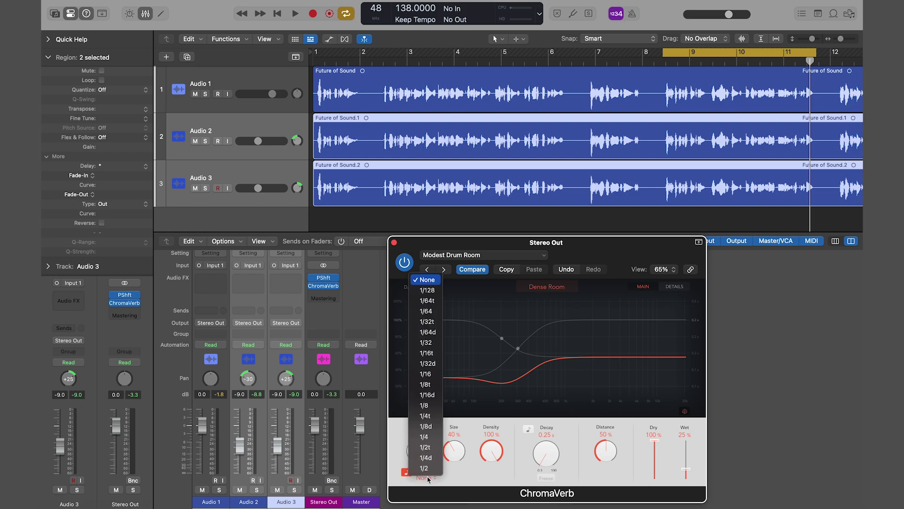
pyautogui.click(425, 311)
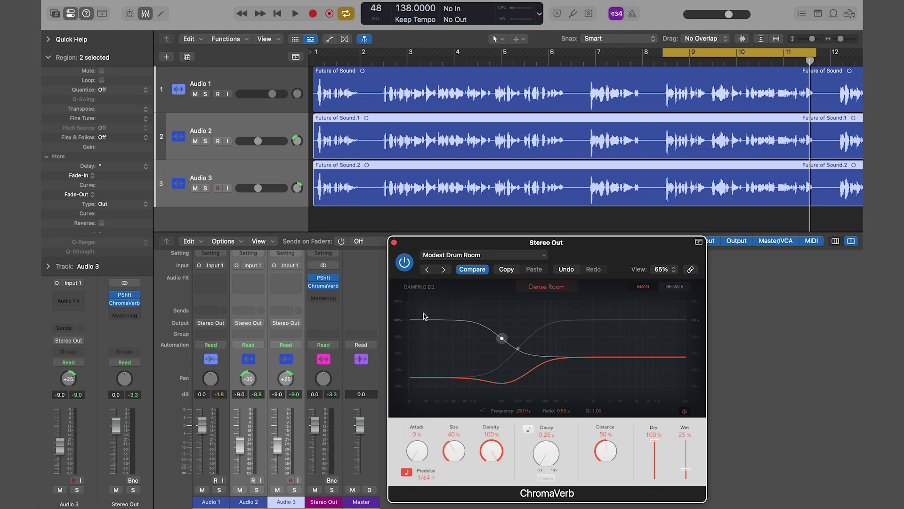
# Step: During playback, enable the PShft and ChromaVerb slots on Stereo Out, then stop
pyautogui.press('space')
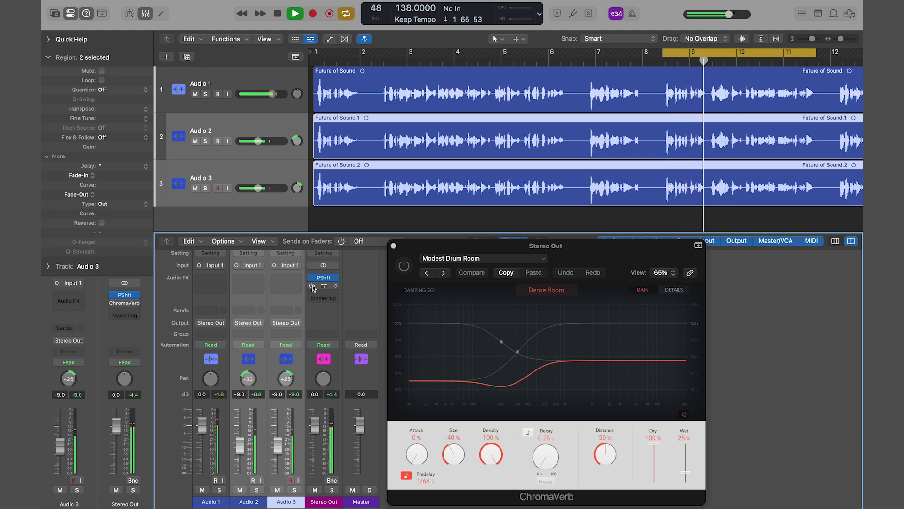
pyautogui.click(313, 285)
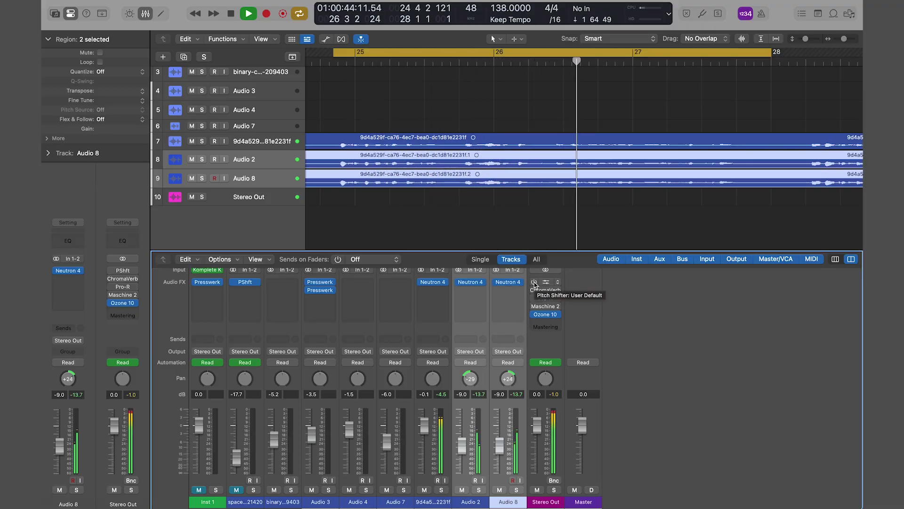
pyautogui.click(535, 282)
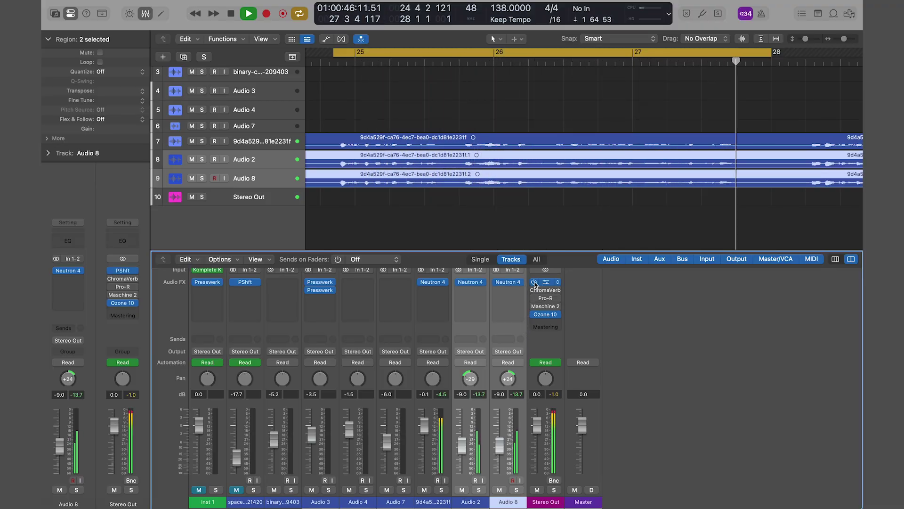
pyautogui.click(534, 290)
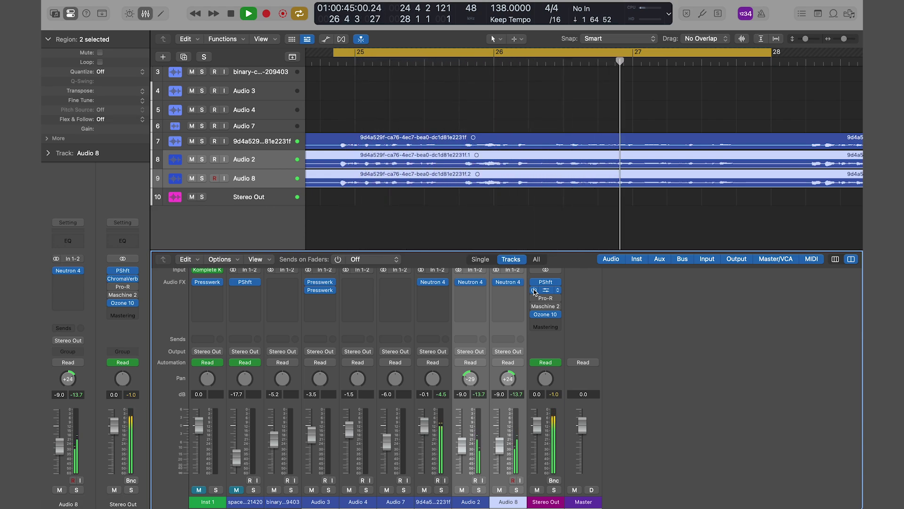
pyautogui.press('space')
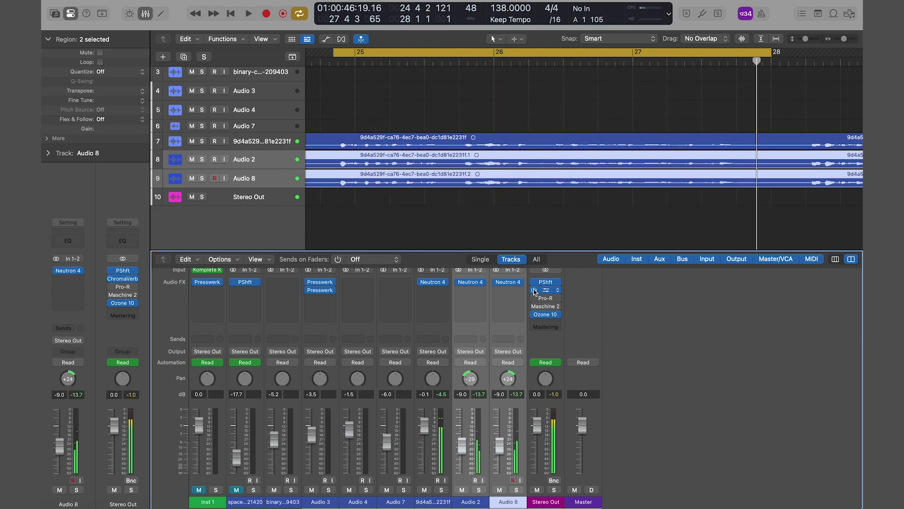